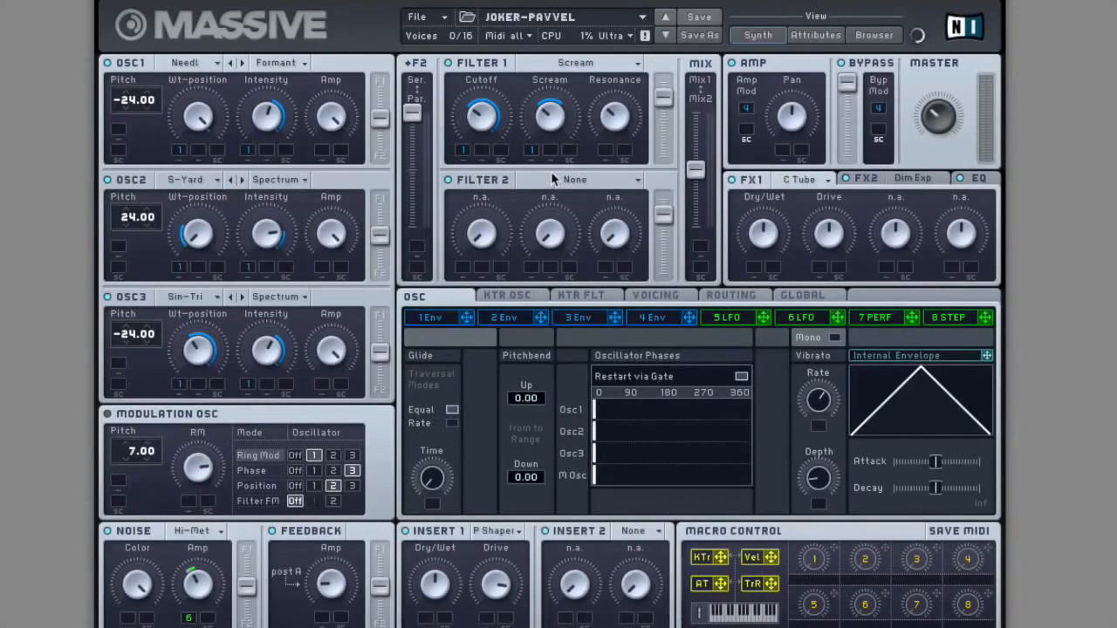
Create a new untitled sound and choose the Dirty Needle wavetable for oscillator 1
click(443, 18)
click(432, 15)
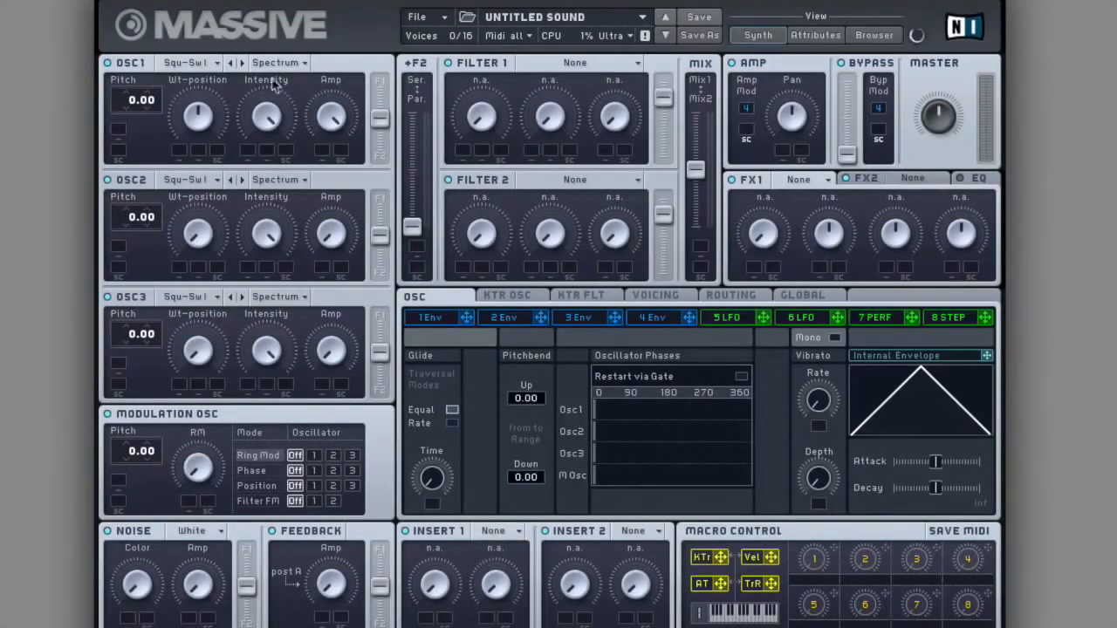
click(188, 64)
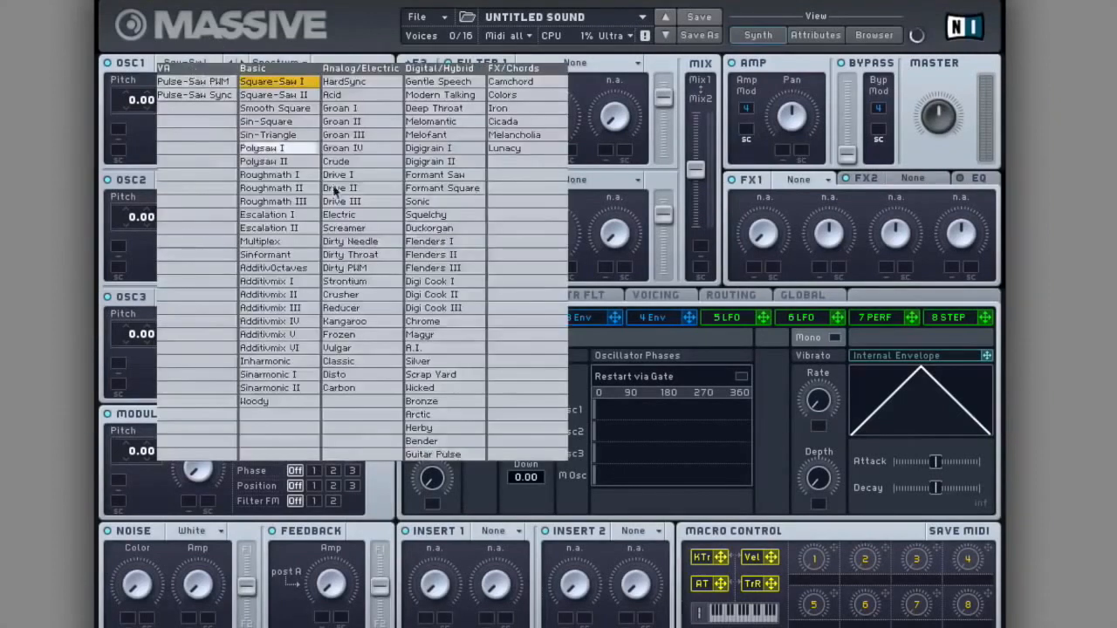
click(350, 240)
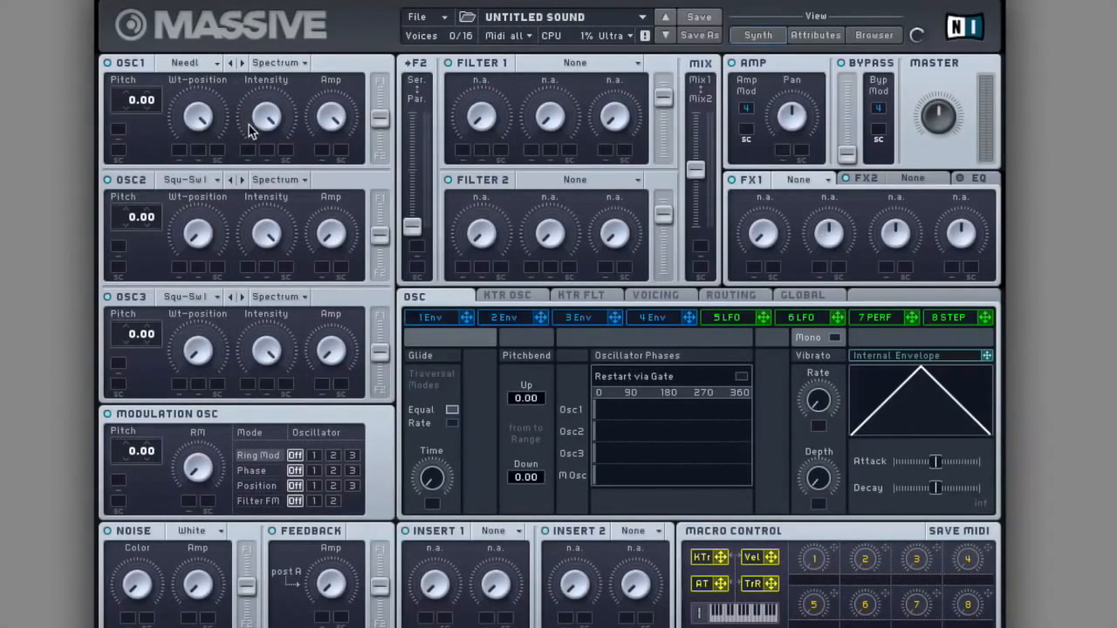
Set oscillator 1 to a pitch of -24.00 in Formant mode with the intensity slightly above halfway
drag(262, 117, 268, 190)
drag(133, 128, 135, 148)
click(279, 63)
click(267, 109)
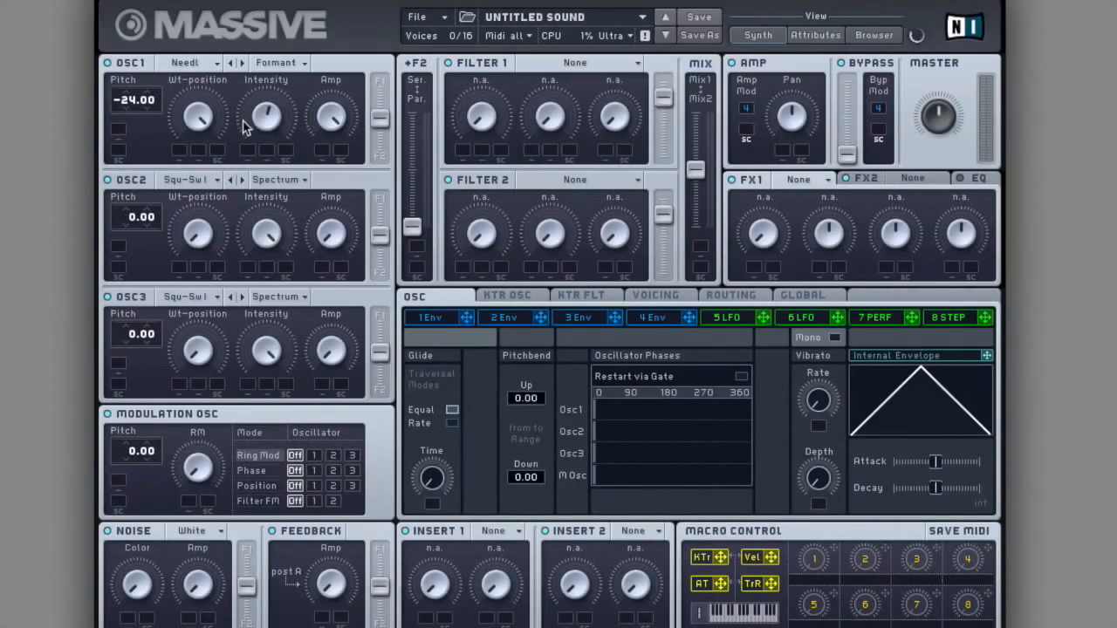
Set oscillator 2 to the Scrap Yard wavetable at pitch 24.00 with the intensity at about three quarters
click(196, 181)
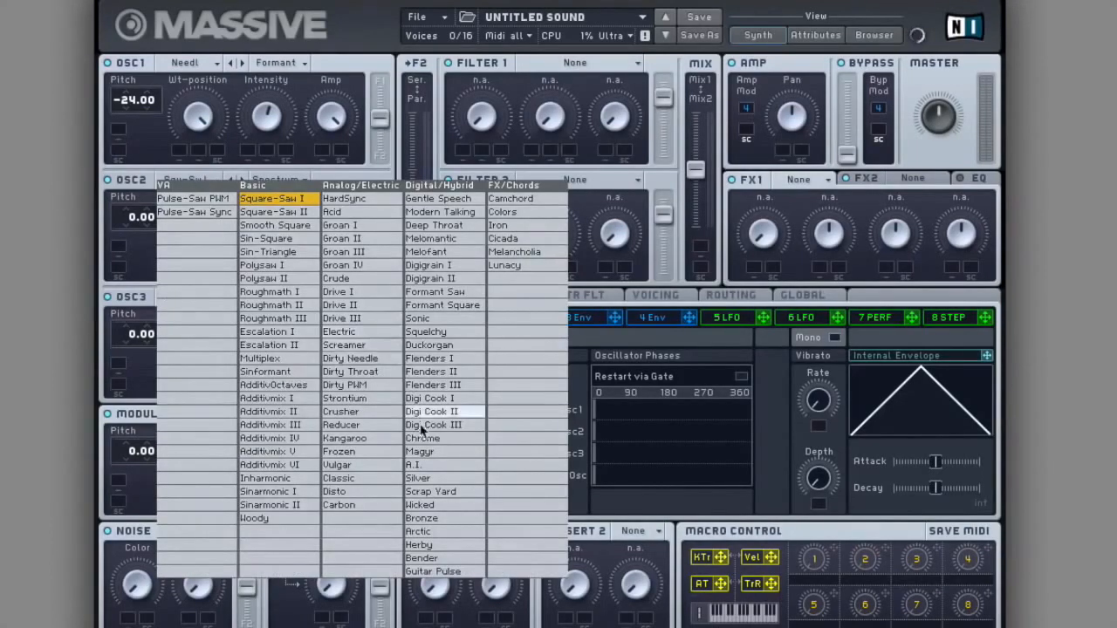
click(431, 491)
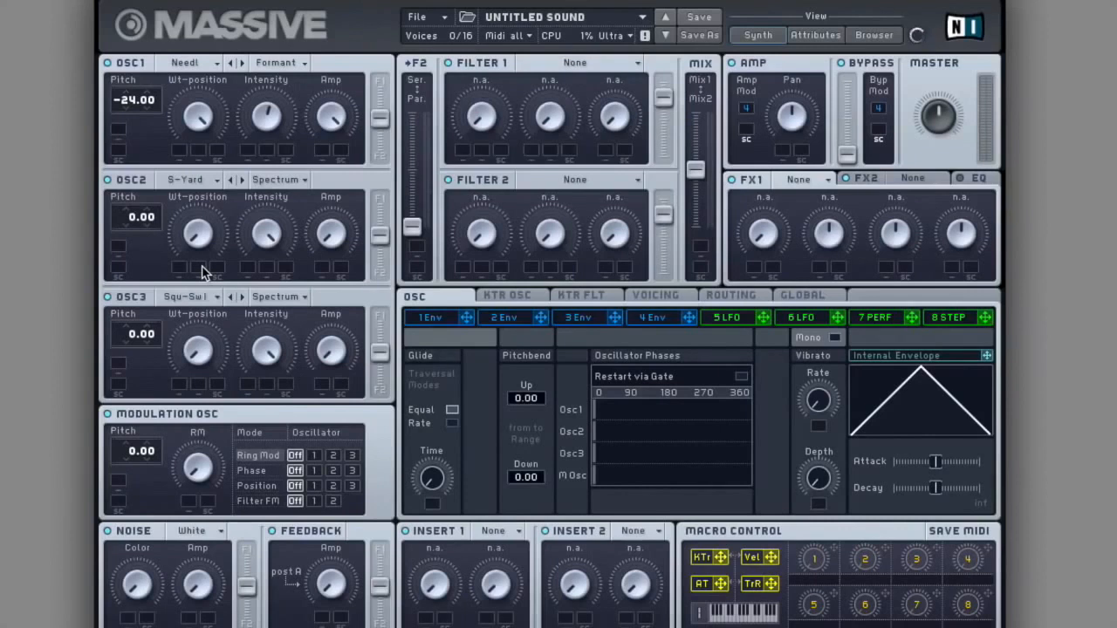
mouse_move(267, 234)
mouse_down()
mouse_move(278, 231)
mouse_move(274, 253)
mouse_up()
drag(131, 224, 137, 175)
Set oscillator 3 to the Sin-Triangle wavetable at pitch -24.00, with wavetable position and intensity near halfway
click(190, 297)
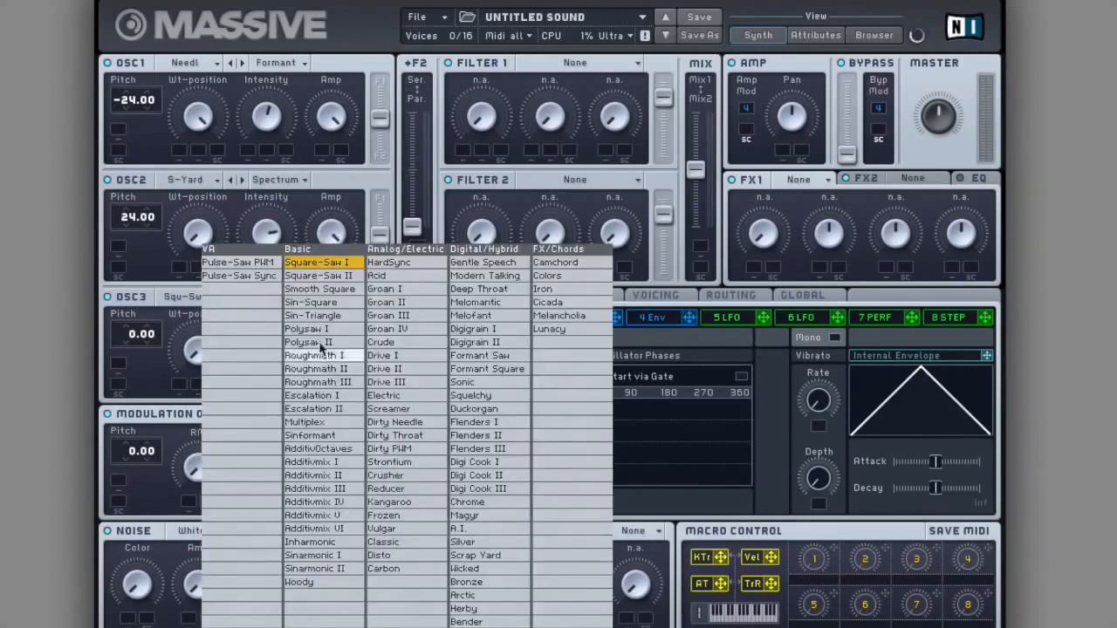
click(316, 316)
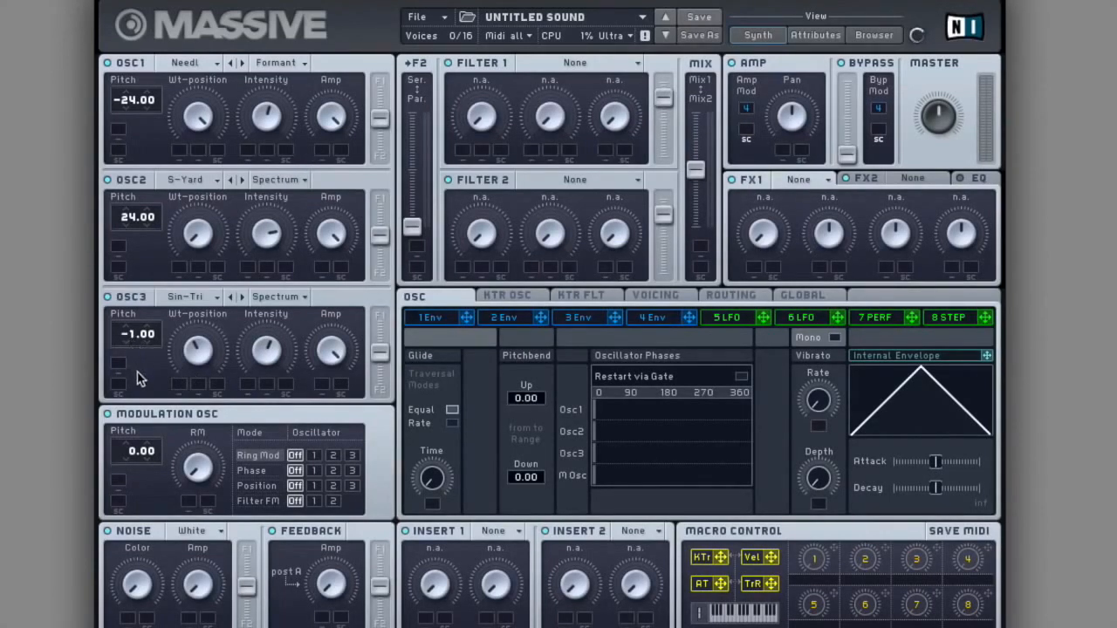
drag(135, 334, 134, 377)
Switch off the modulation oscillator and set the noise type to Hi-Metallic with its amp just below halfway
click(108, 412)
click(199, 531)
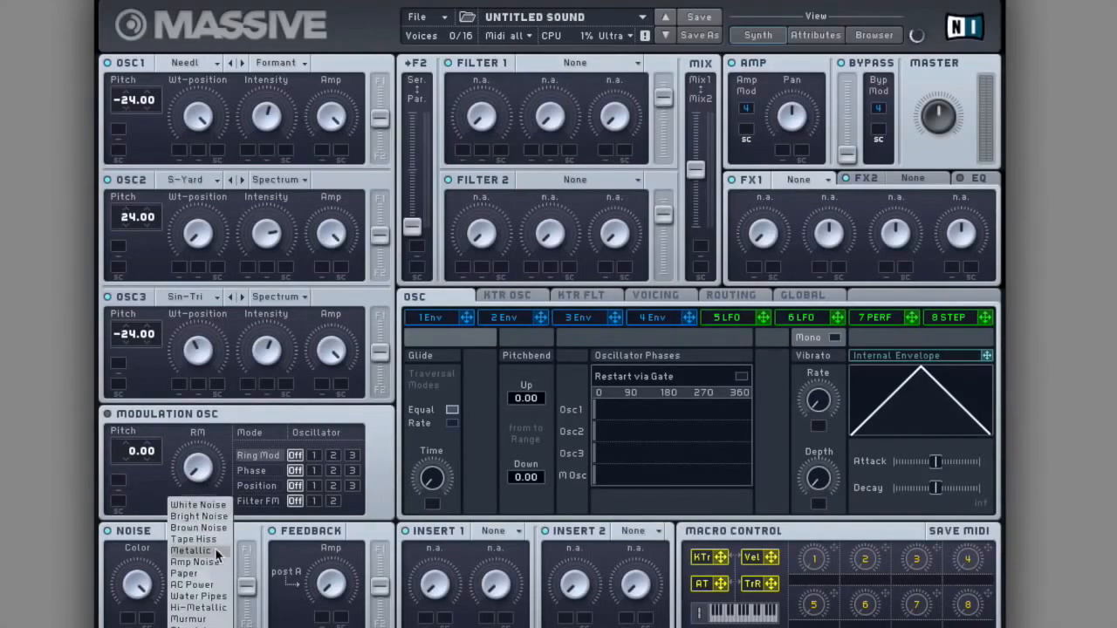
click(212, 609)
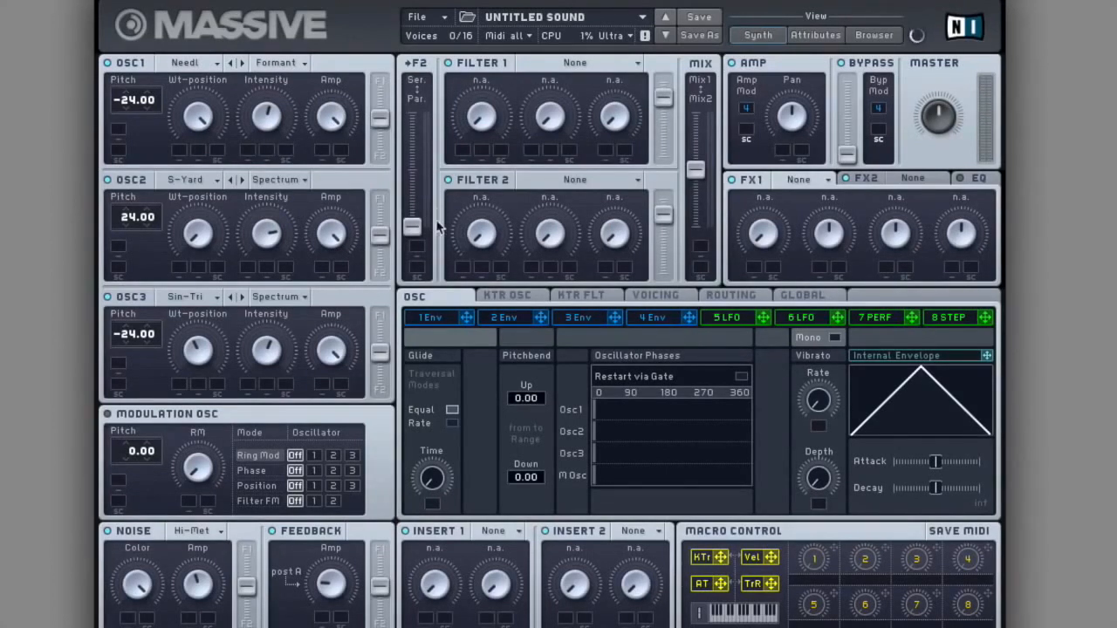
Route the filters fully in series and set Filter 1 to Scream with the cutoff at about one third
drag(412, 227, 411, 112)
click(575, 63)
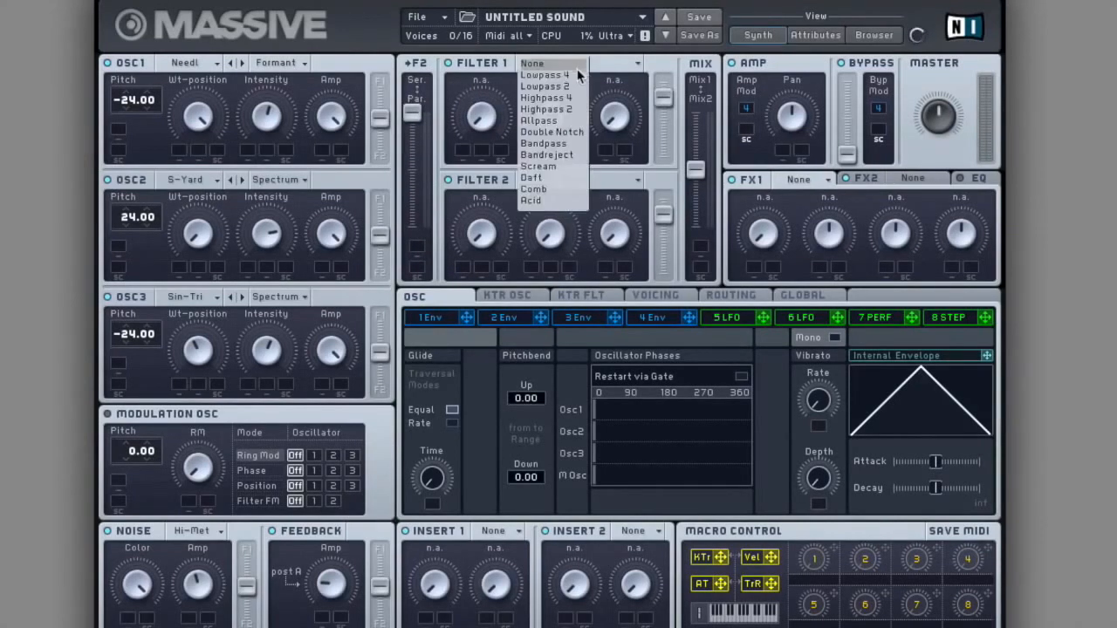
click(566, 164)
drag(469, 121, 474, 68)
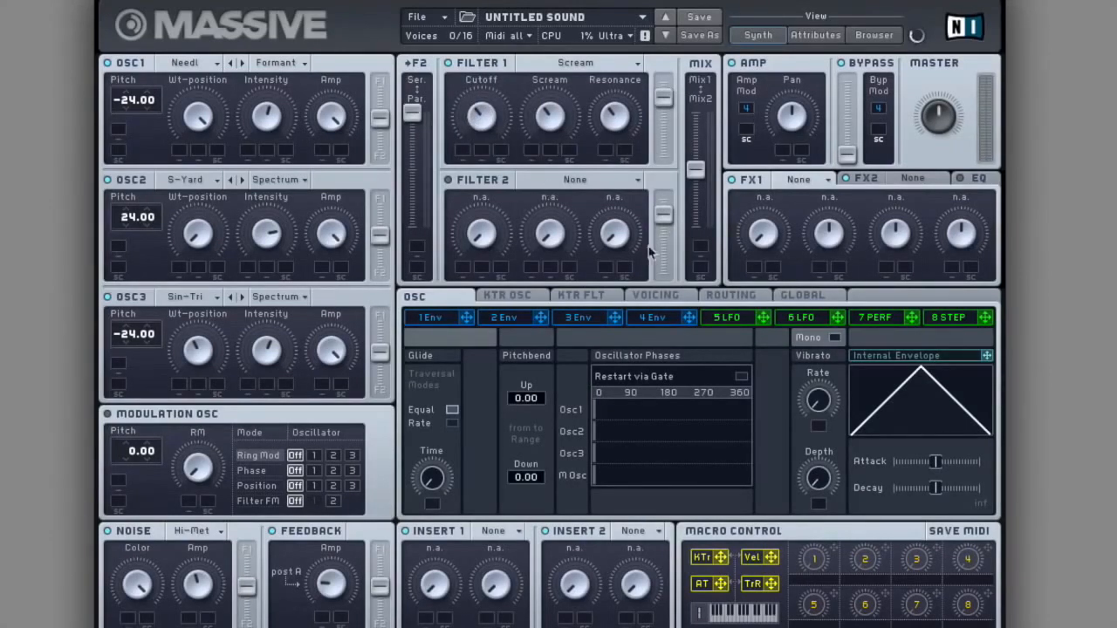
Load the Parabolic Shaper into Insert 1 and raise its drive to a high setting
click(438, 320)
click(440, 299)
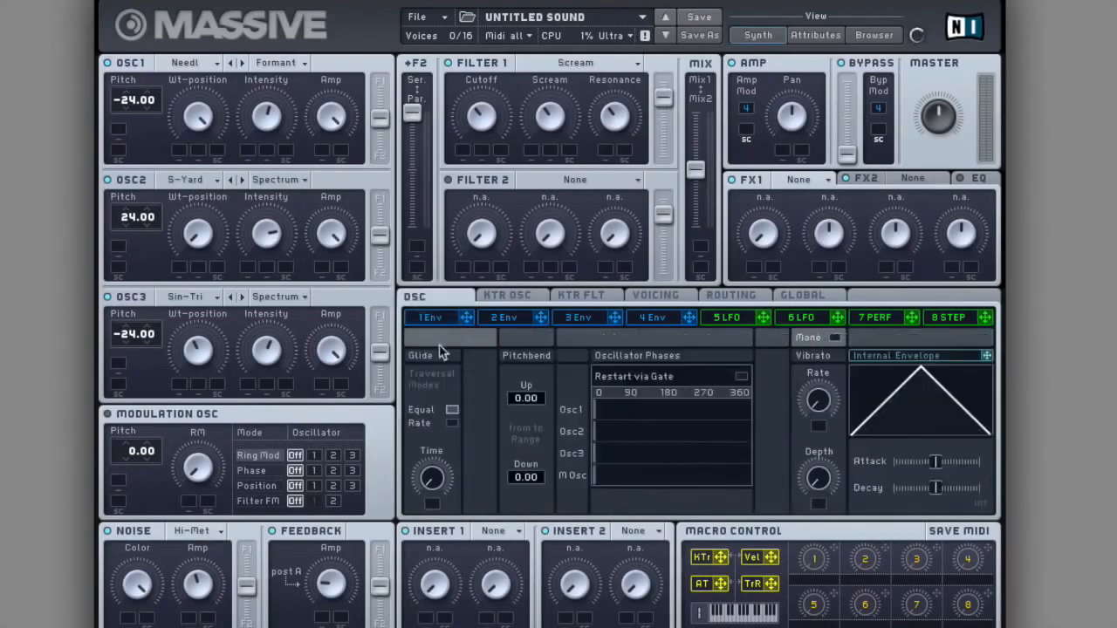
click(496, 532)
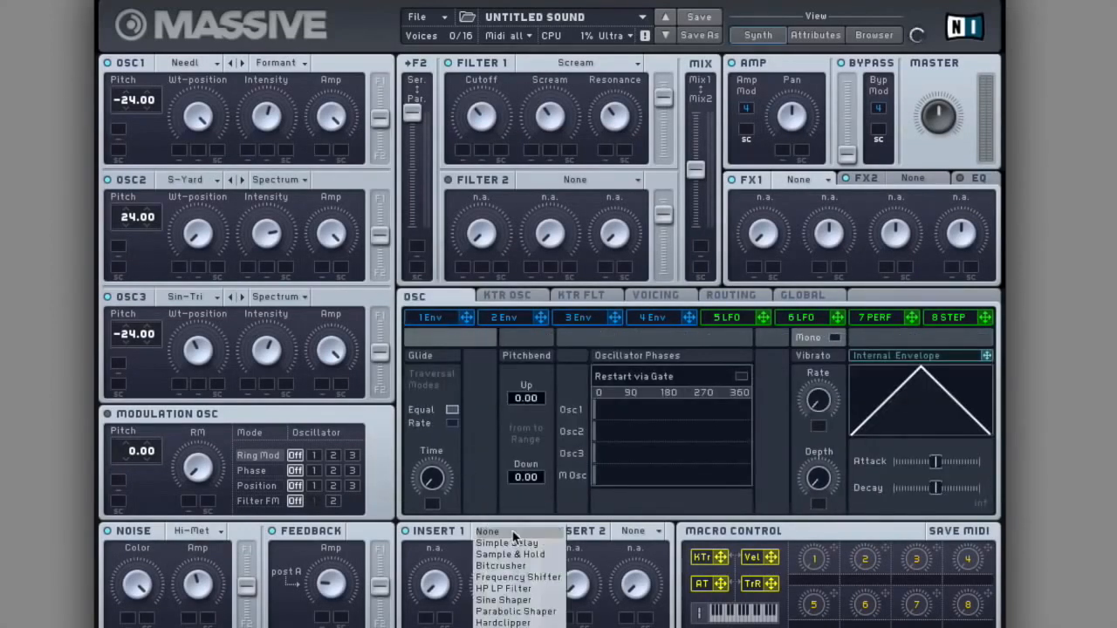
click(532, 615)
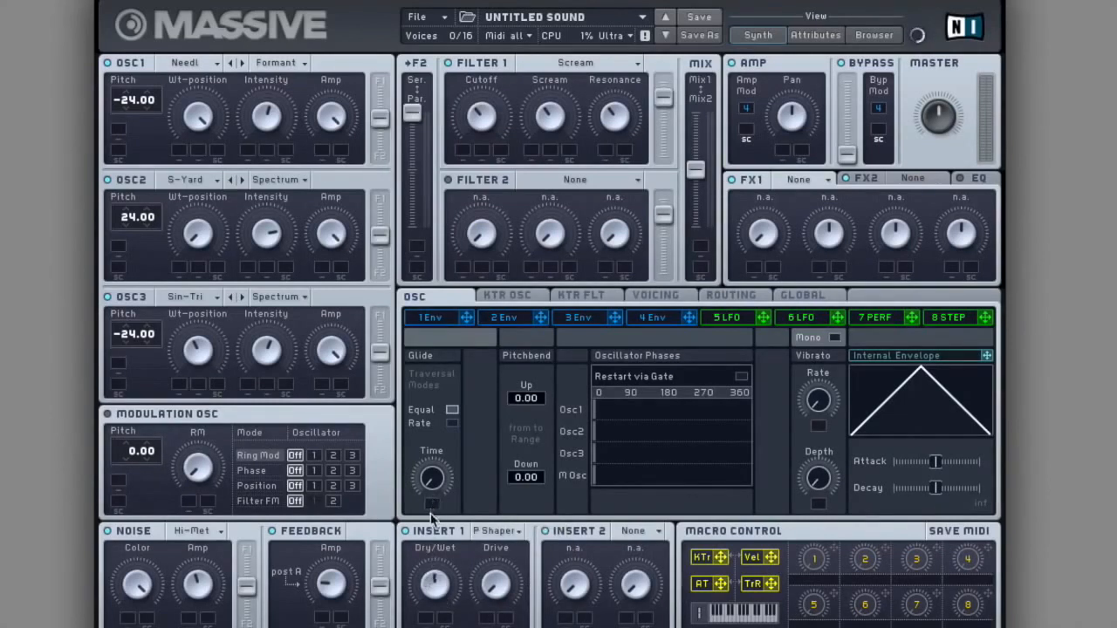
drag(504, 584, 481, 432)
Shape envelope 1 with a slow attack, a full decay level and a short release
click(439, 320)
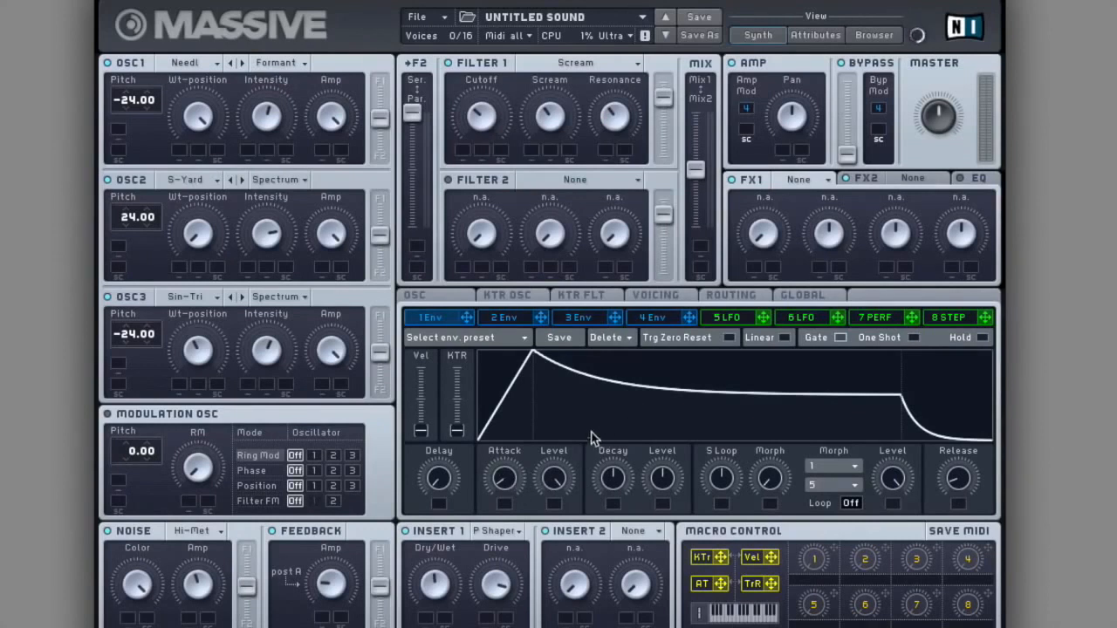
drag(522, 489, 527, 436)
drag(610, 478, 653, 380)
drag(616, 468, 616, 494)
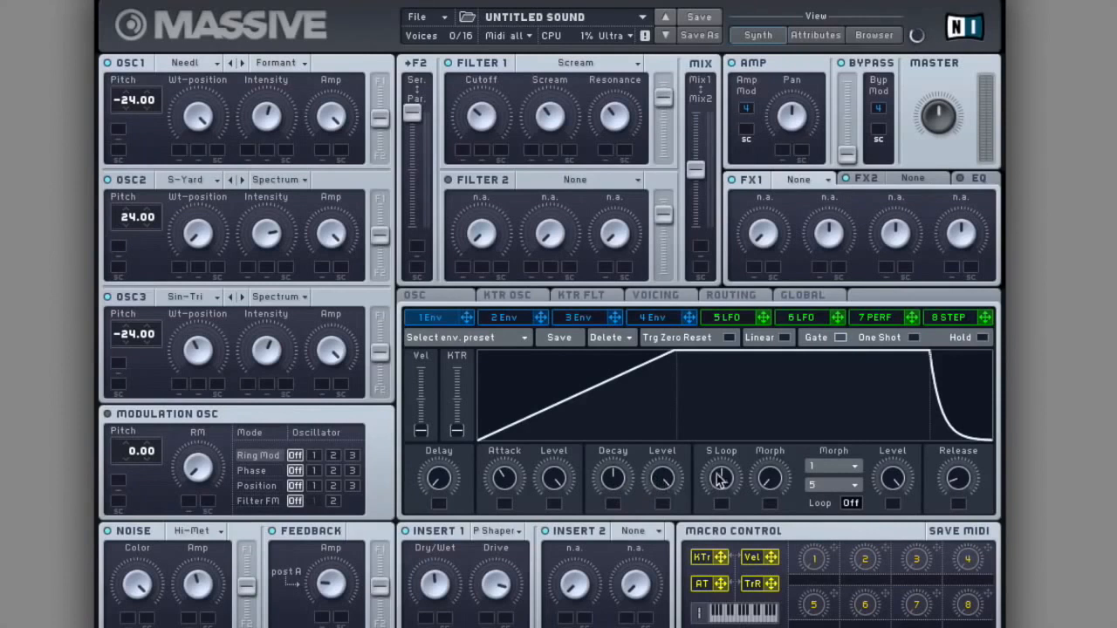
drag(964, 485, 958, 484)
drag(510, 477, 511, 481)
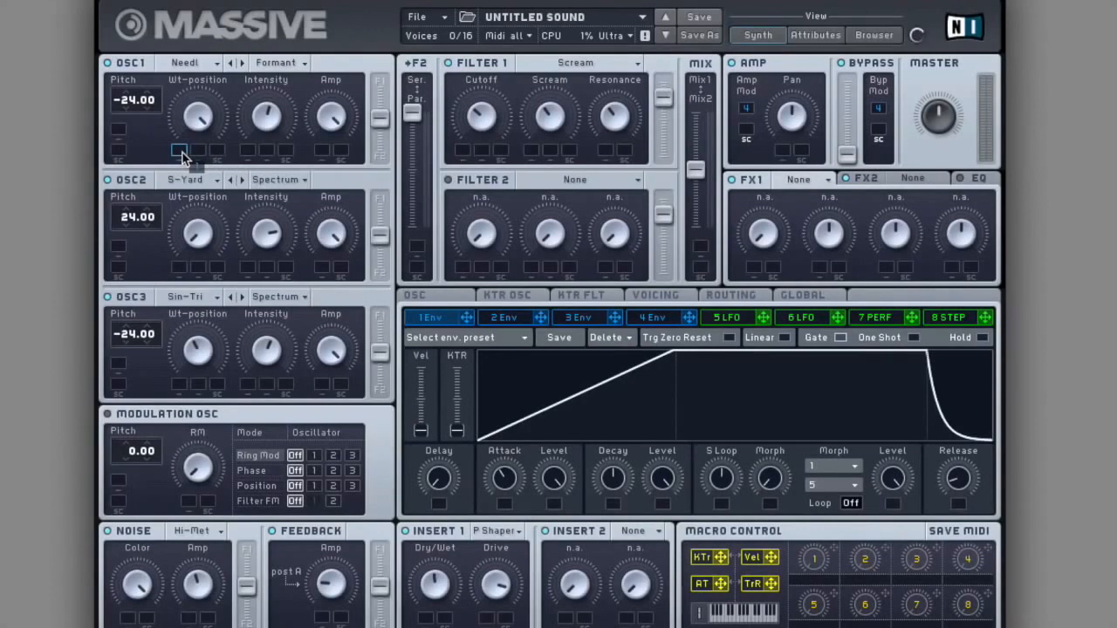
Assign envelope 1 to oscillator 1's wavetable position and intensity, with an upward modulation range on the intensity
drag(183, 157, 184, 158)
drag(469, 317, 248, 152)
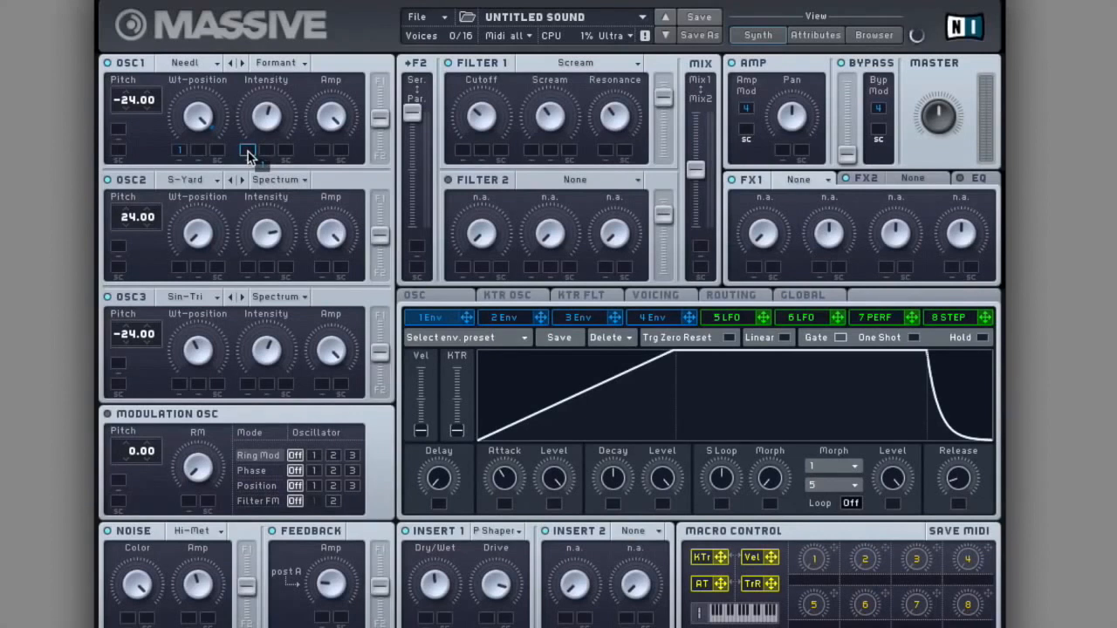
drag(247, 121, 246, 75)
Modulate the wavetable position and intensity of oscillators 2 and 3 with envelope 1
mouse_move(190, 259)
mouse_down()
mouse_move(184, 269)
mouse_move(183, 257)
mouse_up()
drag(469, 318, 245, 217)
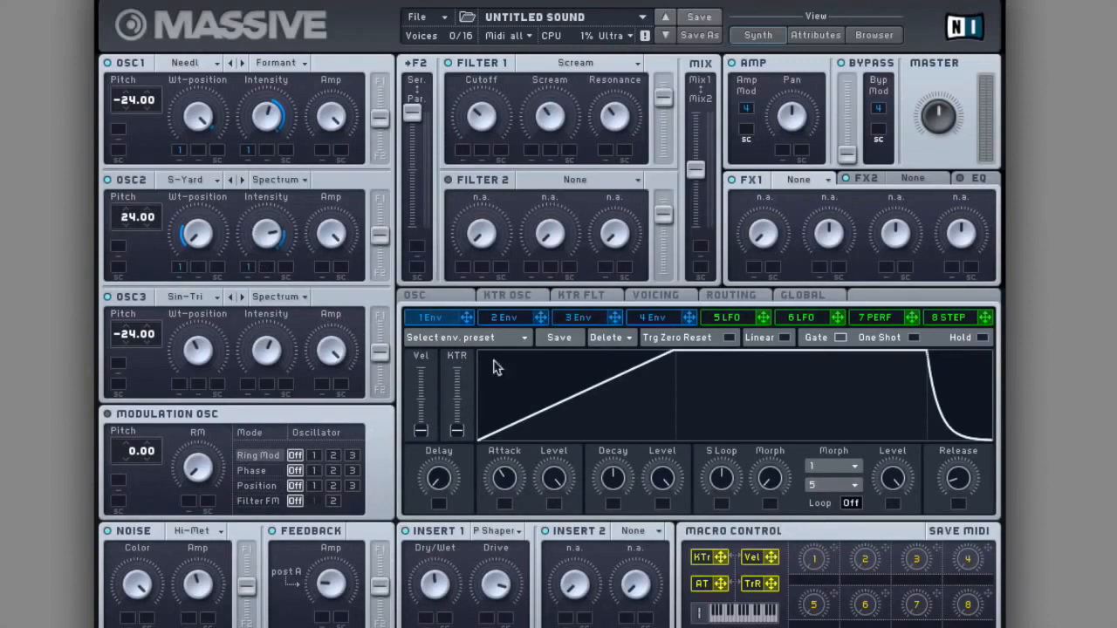
drag(467, 319, 184, 383)
drag(251, 387, 251, 304)
Assign envelope 1 to Filter 1's cutoff and scream amount with upward modulation ranges
drag(468, 321, 449, 9)
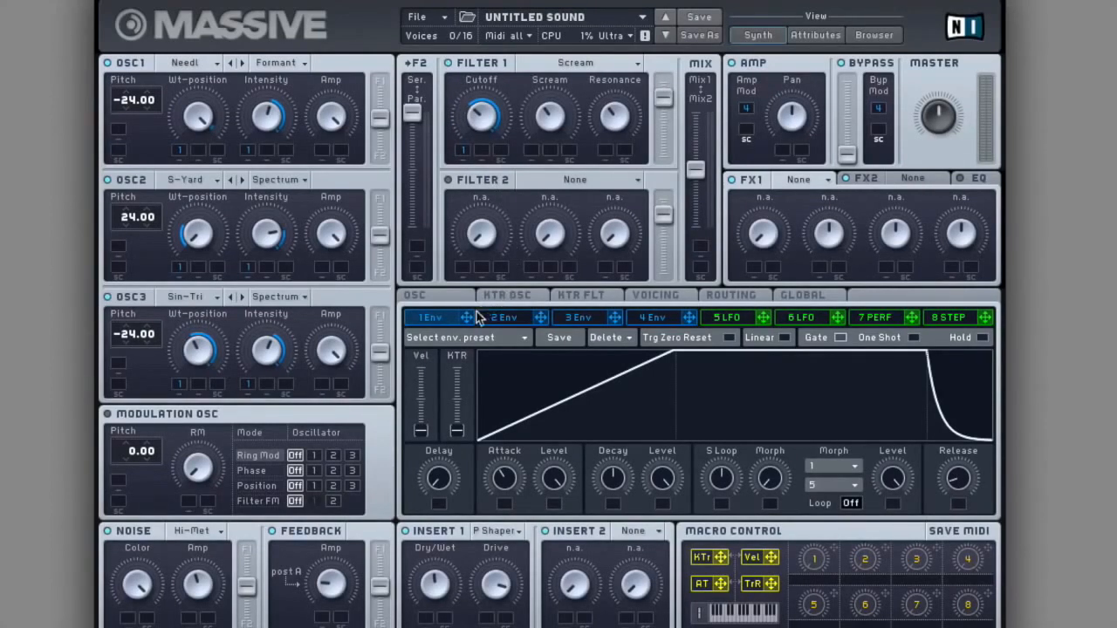
drag(530, 172, 531, 133)
Try a very short attack on envelope 1 and return it to the slow attack
drag(506, 478, 502, 558)
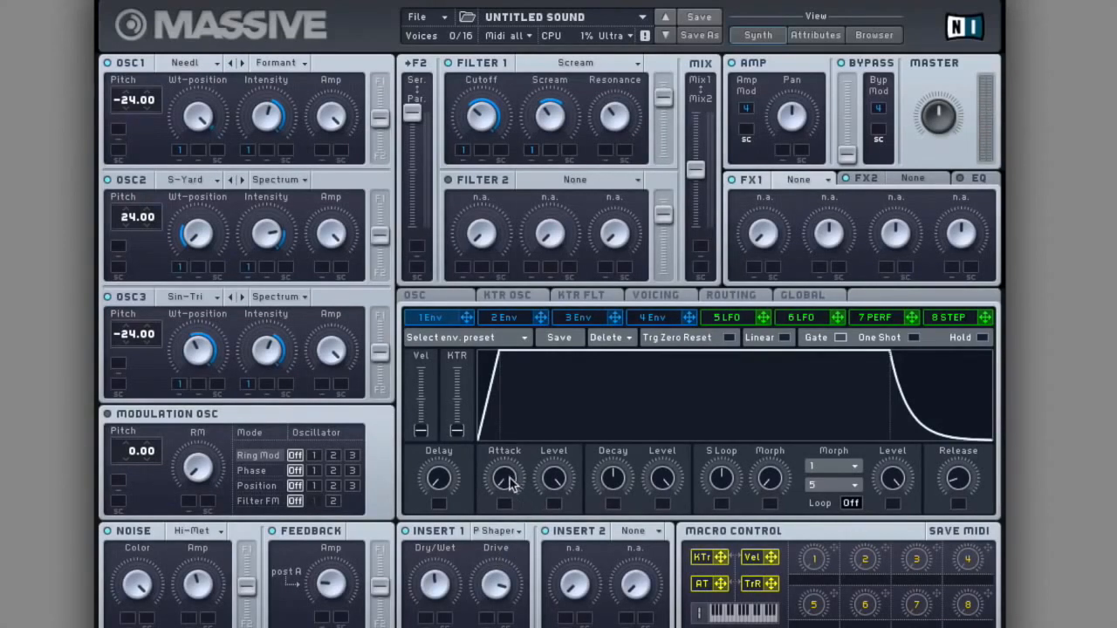
drag(510, 484, 506, 461)
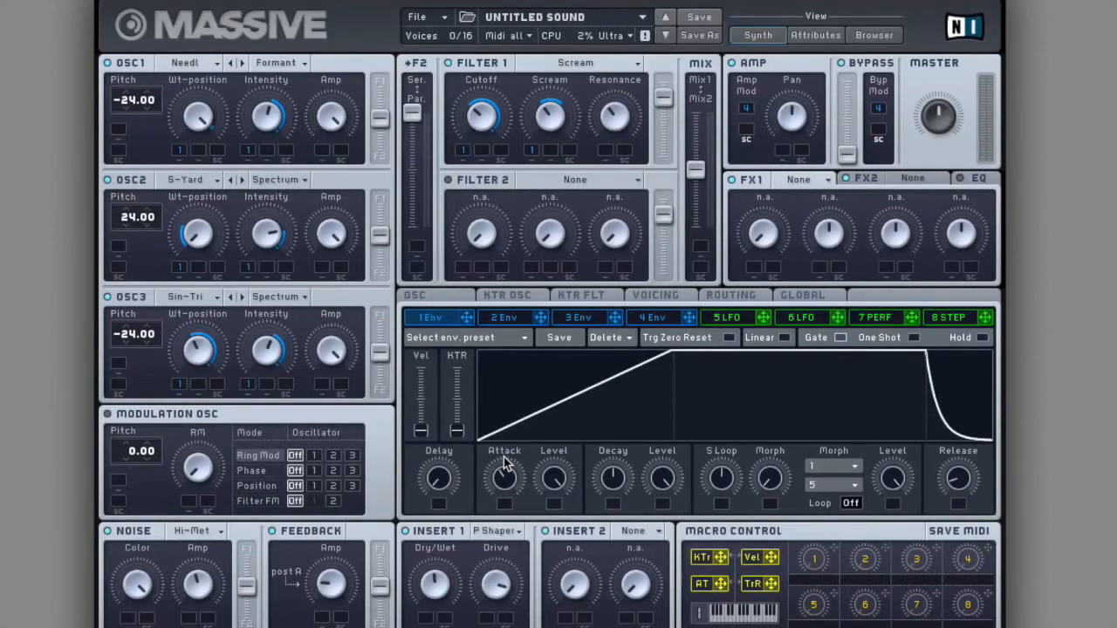
Switch off Insert 2 and load Classic Tube into the FX1 slot
click(546, 531)
click(799, 181)
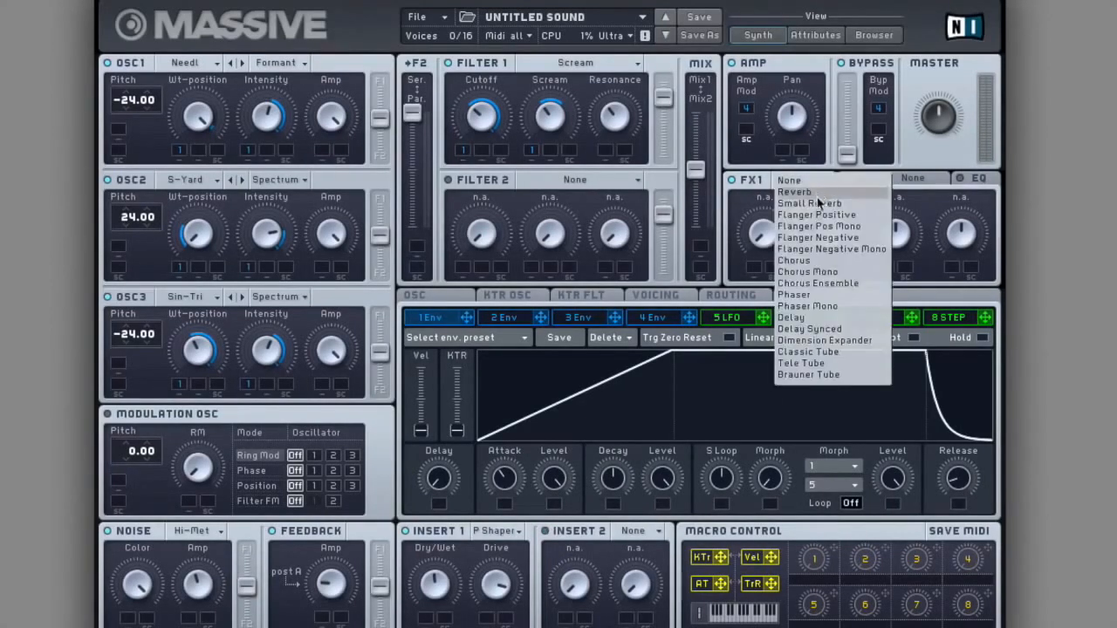
click(814, 351)
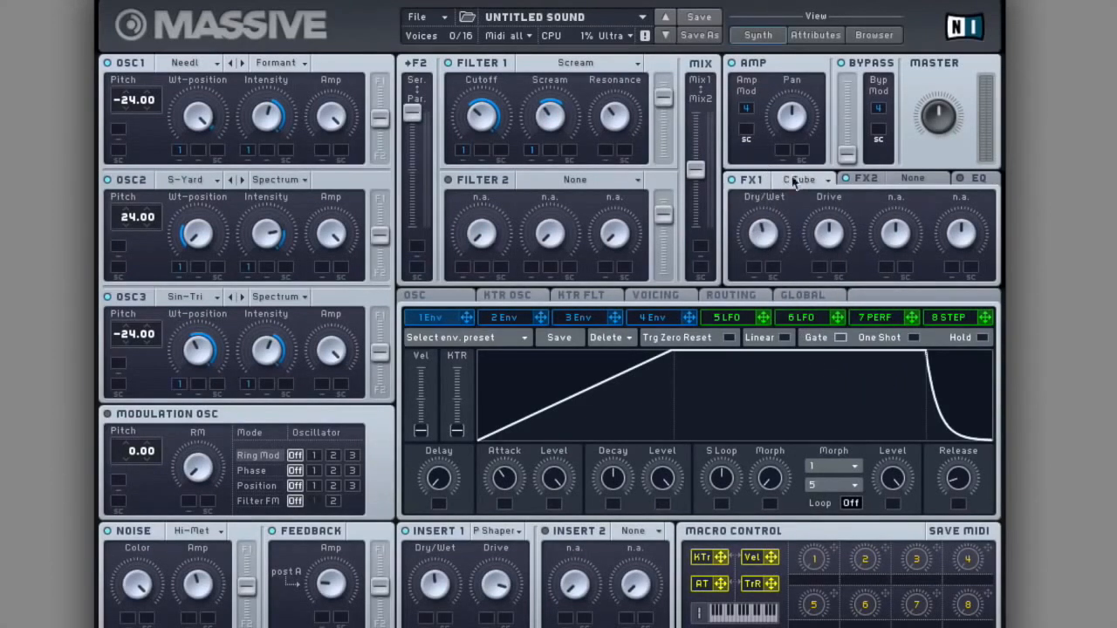
Load the Dimension Expander into FX2 with a low dry/wet mix and a reduced size
click(907, 180)
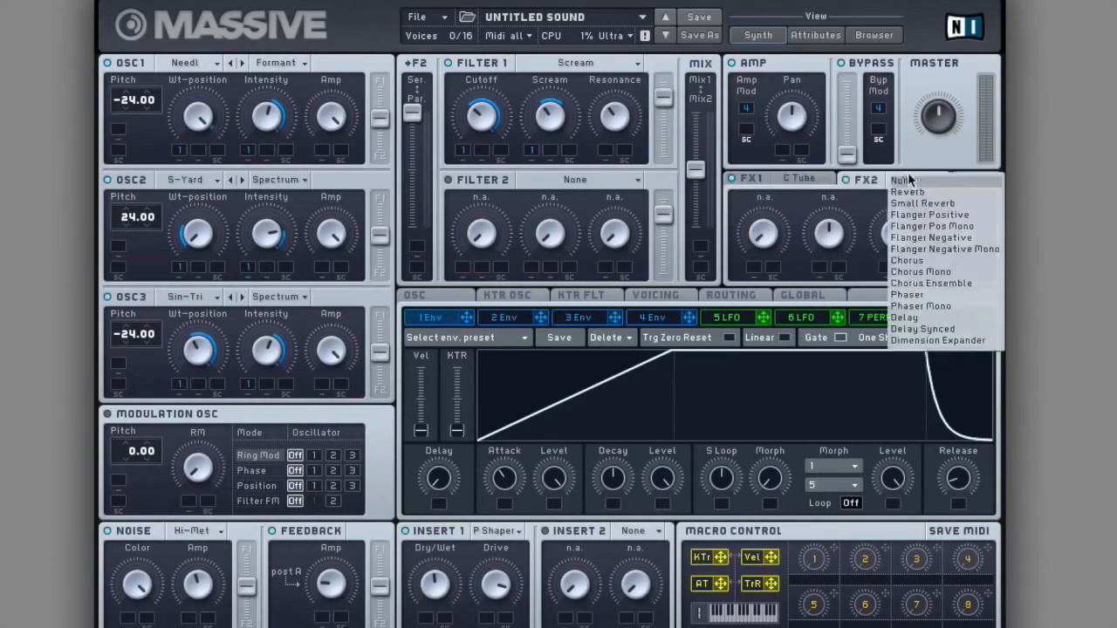
click(918, 341)
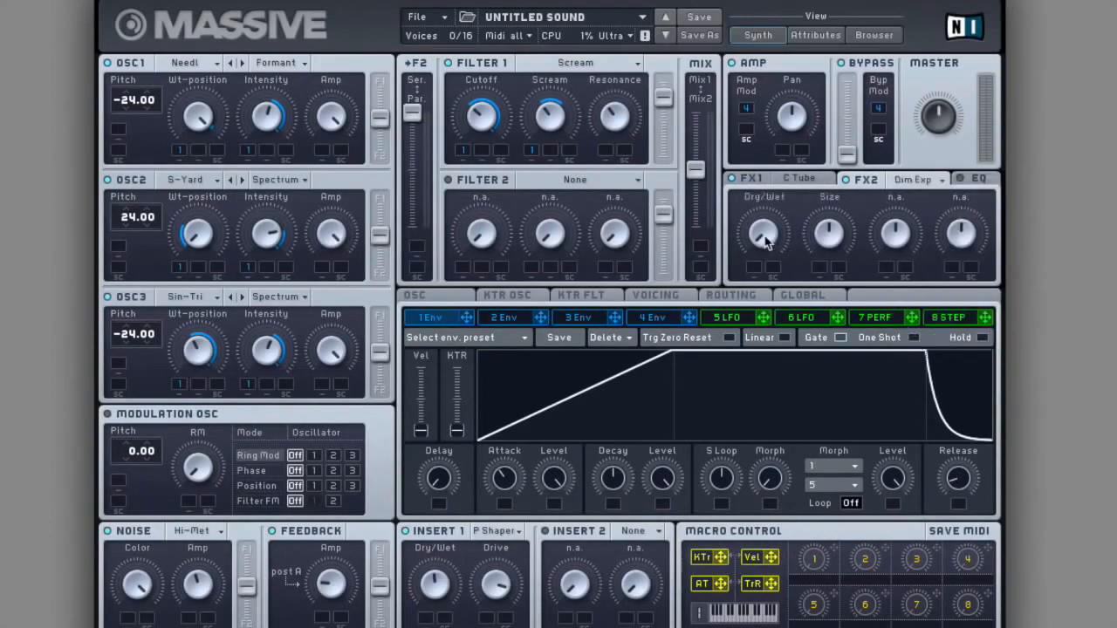
drag(832, 240, 836, 278)
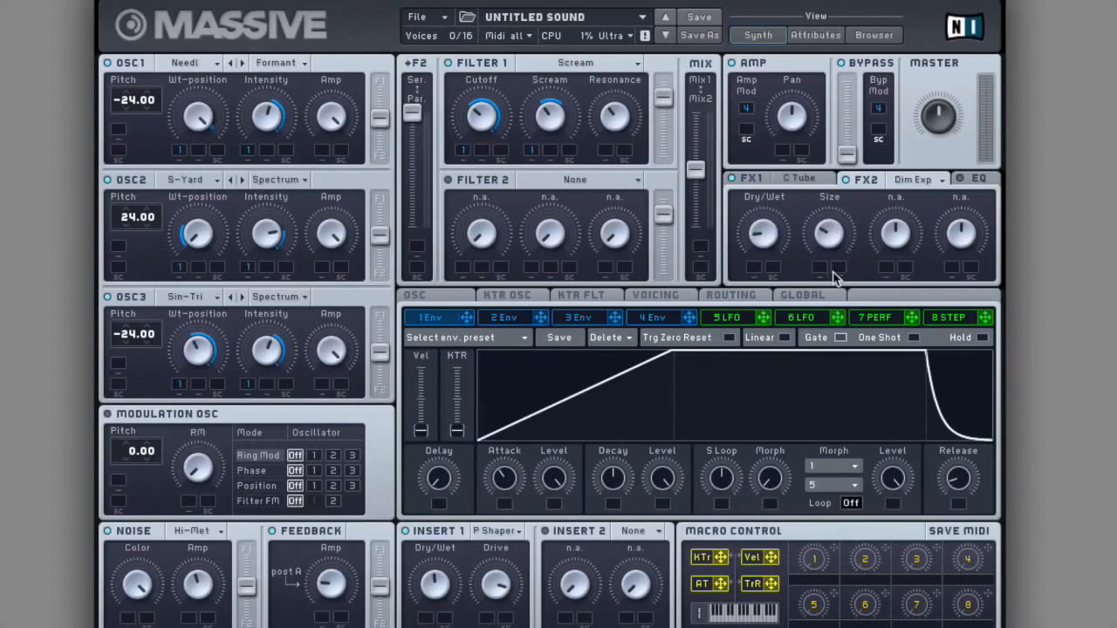
Enable the EQ and boost its low shelf strongly and its high shelf moderately
click(976, 179)
drag(760, 204, 756, 189)
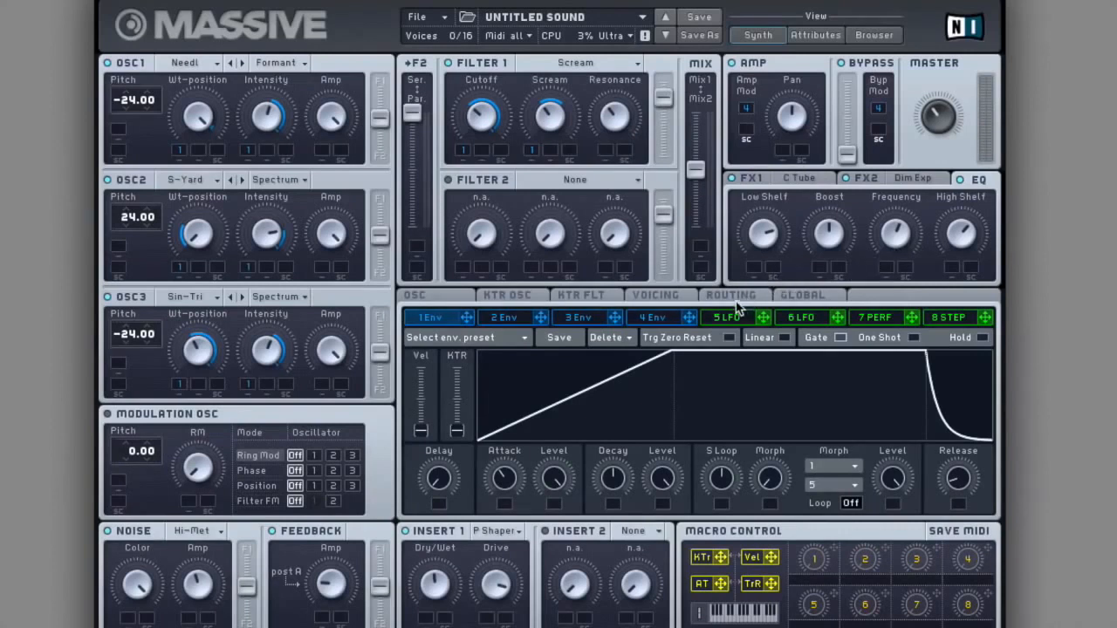
click(656, 299)
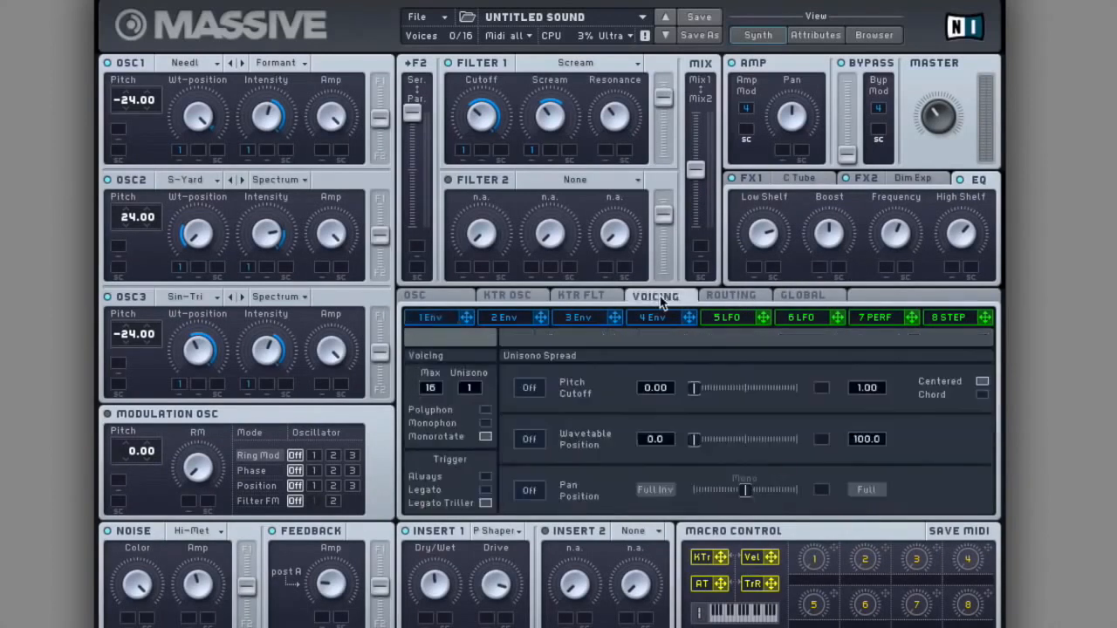
click(591, 298)
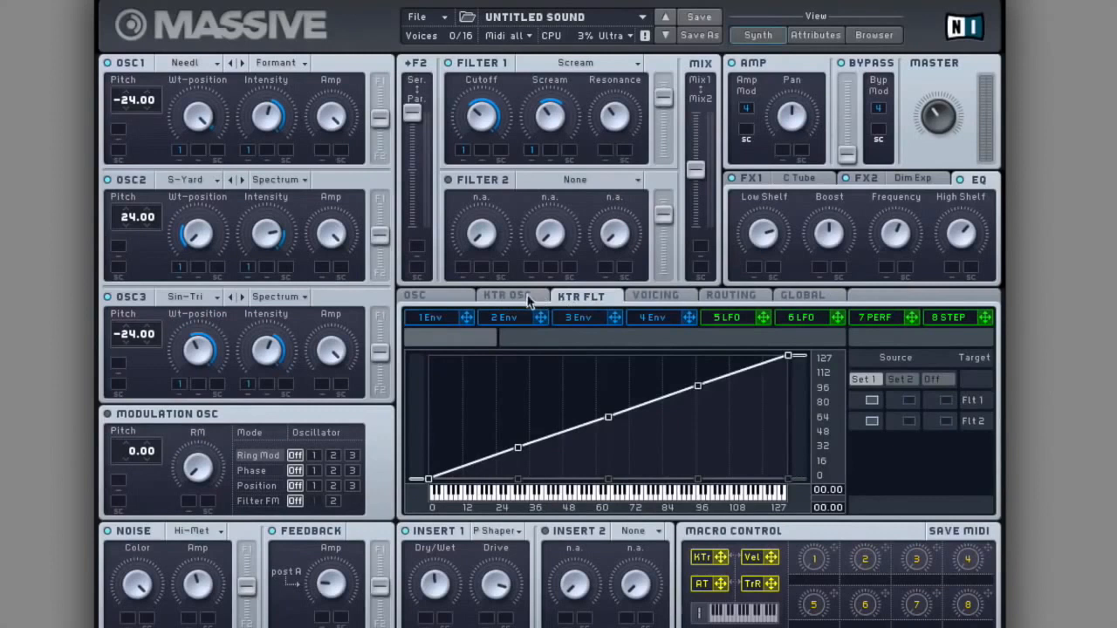
click(668, 299)
Set the vibrato rate slightly below halfway with a low depth, and modulate the rate with macro 1, the mod wheel
click(428, 296)
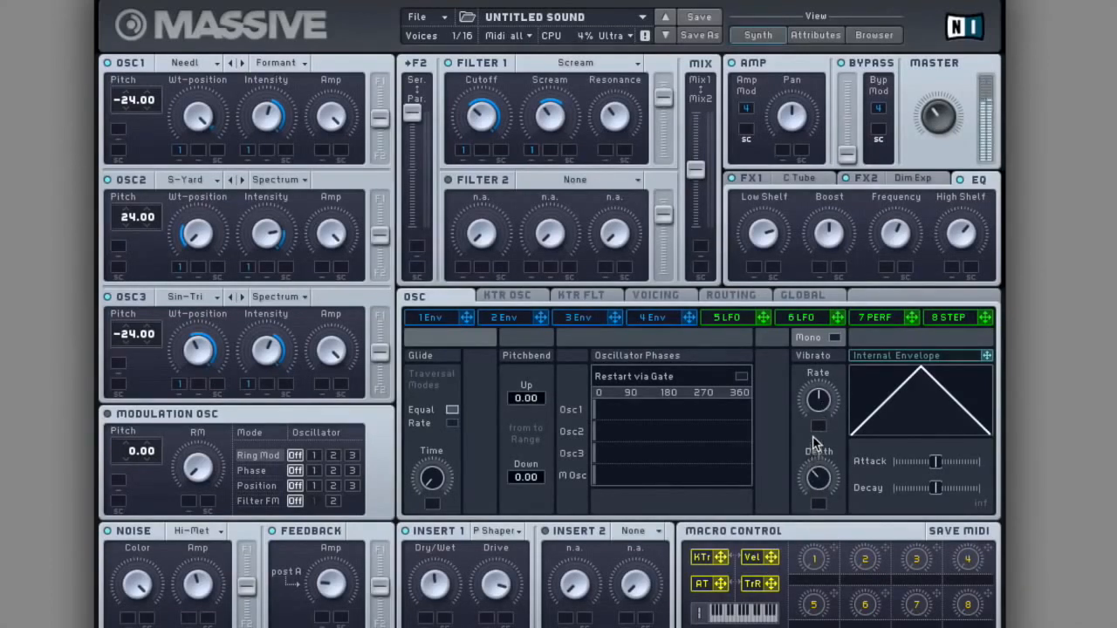
drag(816, 399, 816, 375)
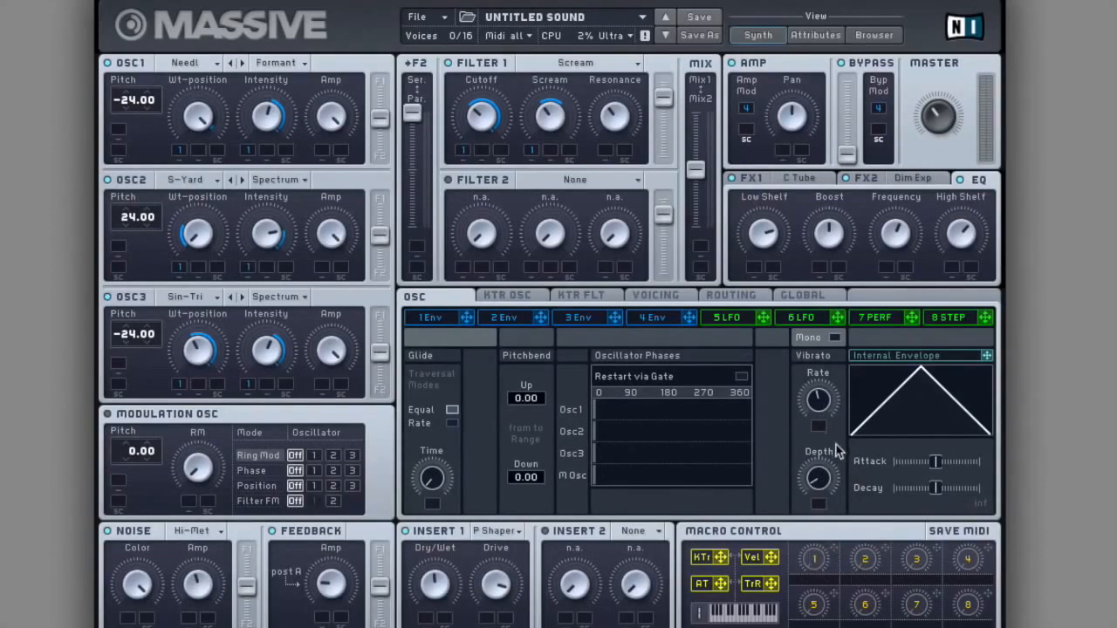
drag(827, 447, 819, 347)
click(872, 36)
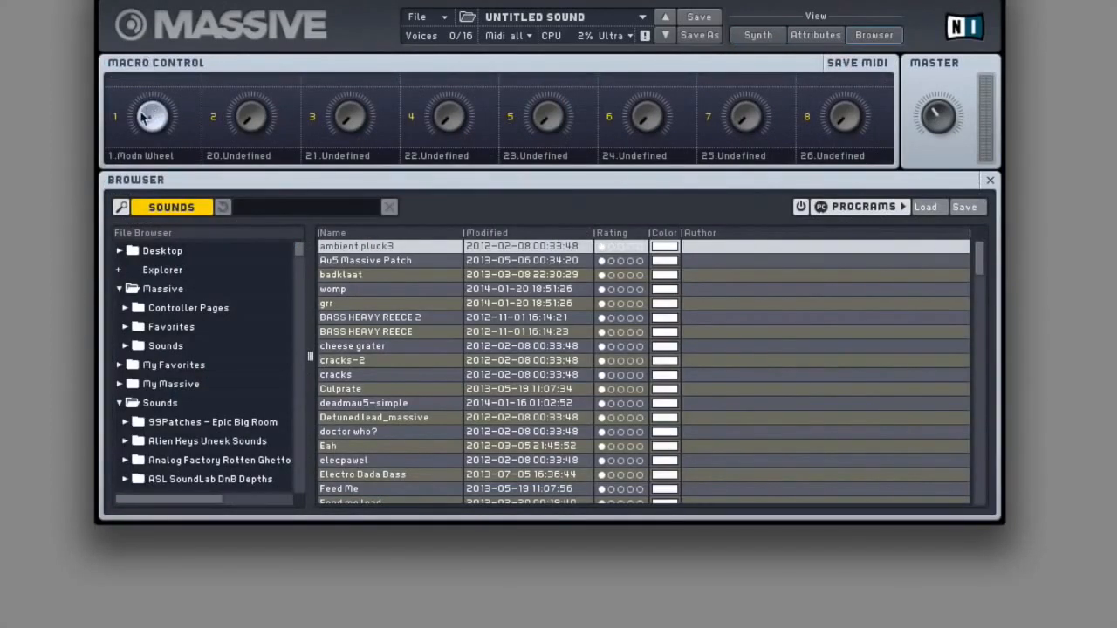
click(749, 35)
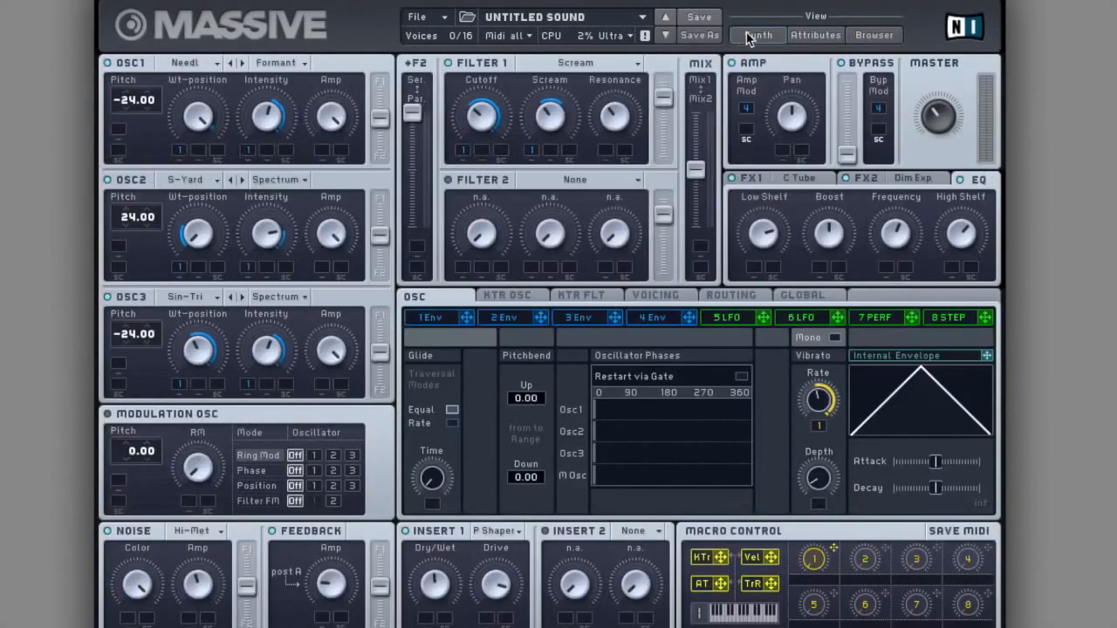